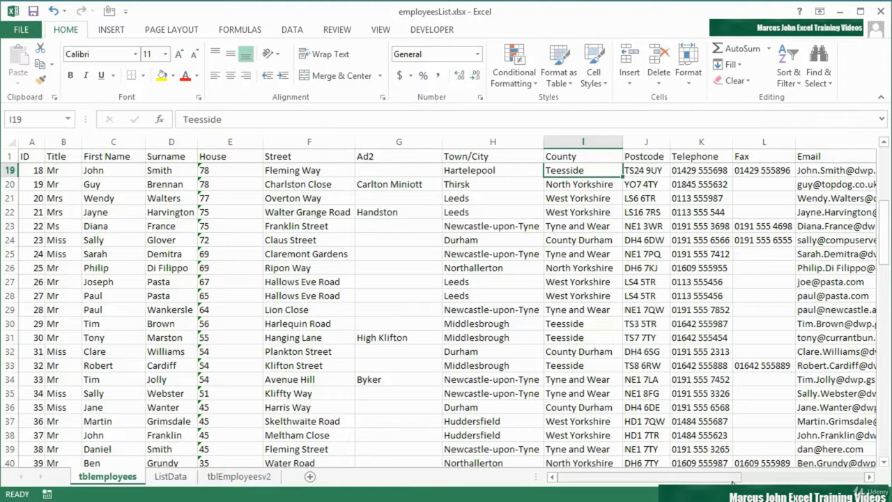
# Step: Review the Department entries on the tblemployees sheet and the county and department lists on the ListData sheet
pyautogui.moveTo(737, 478); pyautogui.dragTo(842, 480)
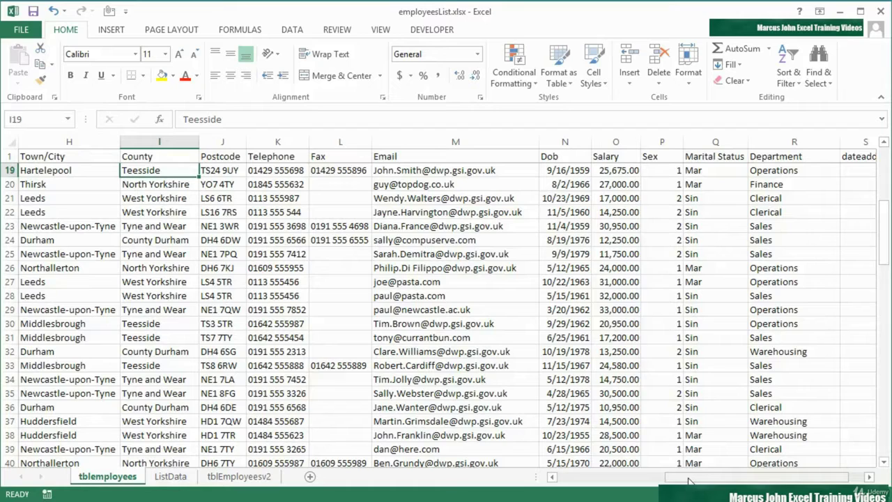
pyautogui.click(800, 338)
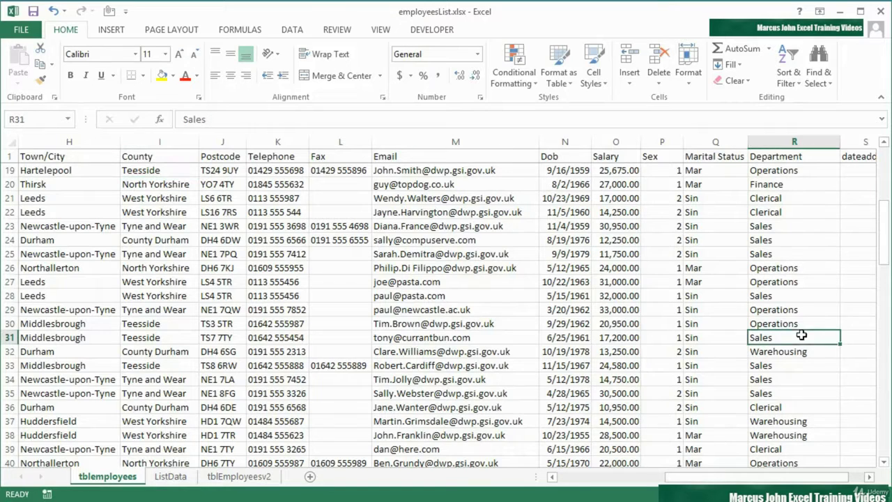
pyautogui.click(794, 325)
pyautogui.click(794, 310)
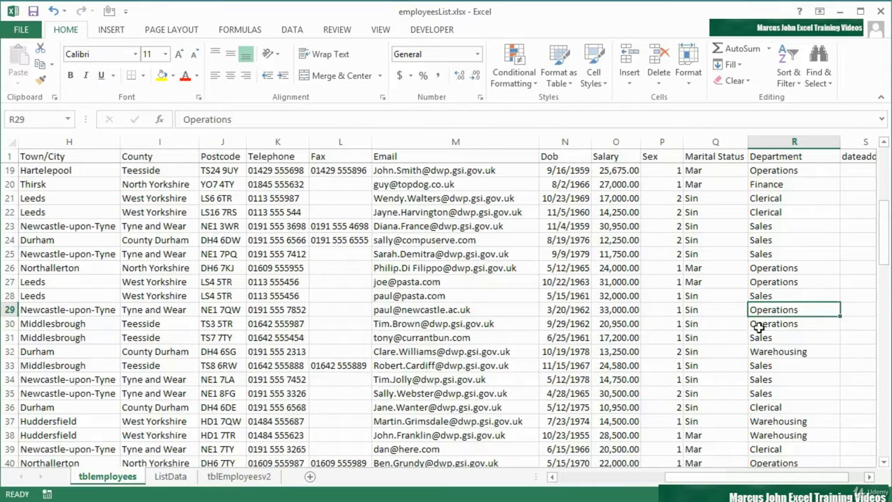
pyautogui.moveTo(690, 478); pyautogui.dragTo(563, 478)
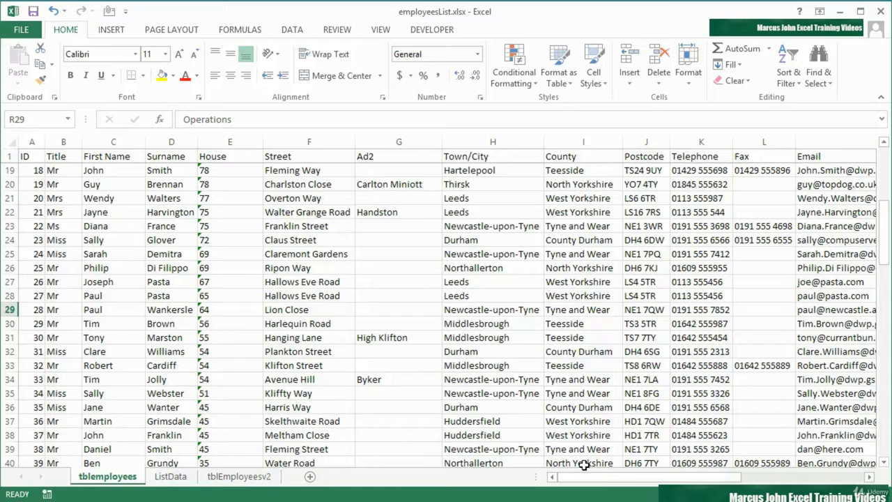
pyautogui.click(169, 478)
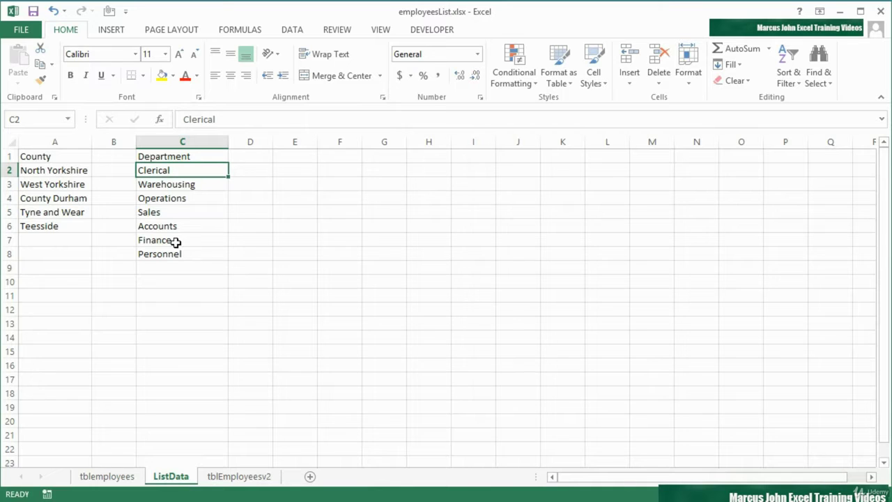
# Step: Start a data validation rule of type List for the County cells I19:I100 on the tblemployees sheet
pyautogui.click(129, 477)
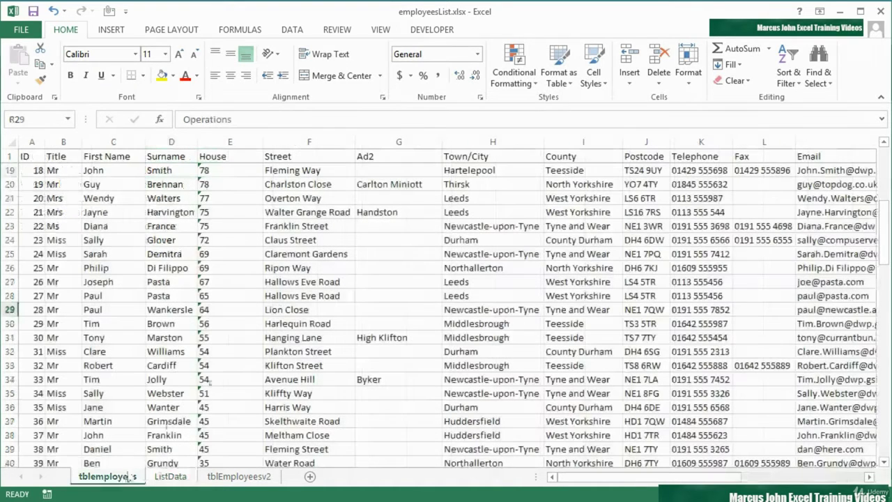
pyautogui.click(597, 170)
pyautogui.click(593, 184)
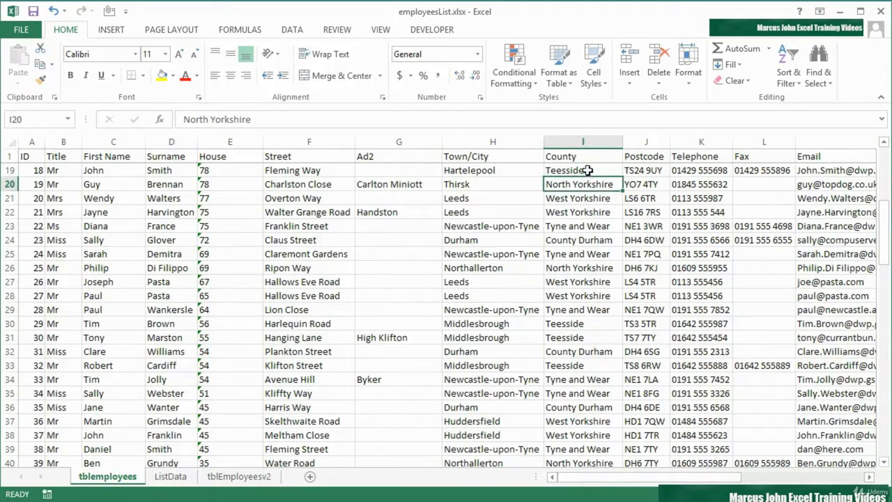
pyautogui.click(589, 171)
pyautogui.scroll(-20, 578, 281)
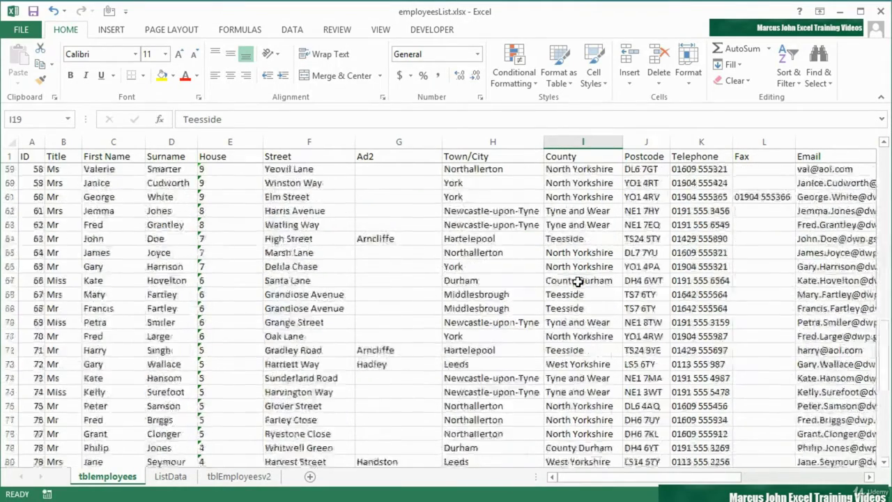
pyautogui.keyDown('shift'); pyautogui.click(587, 300); pyautogui.keyUp('shift')
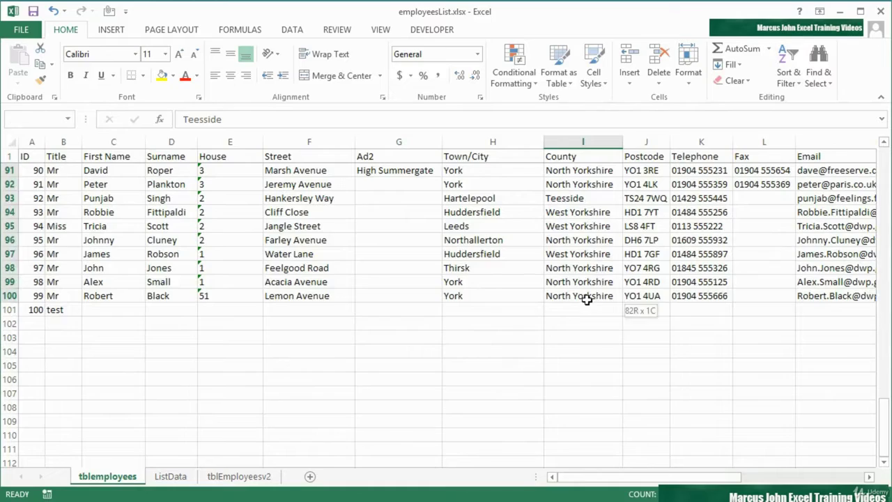
pyautogui.scroll(20, 588, 235)
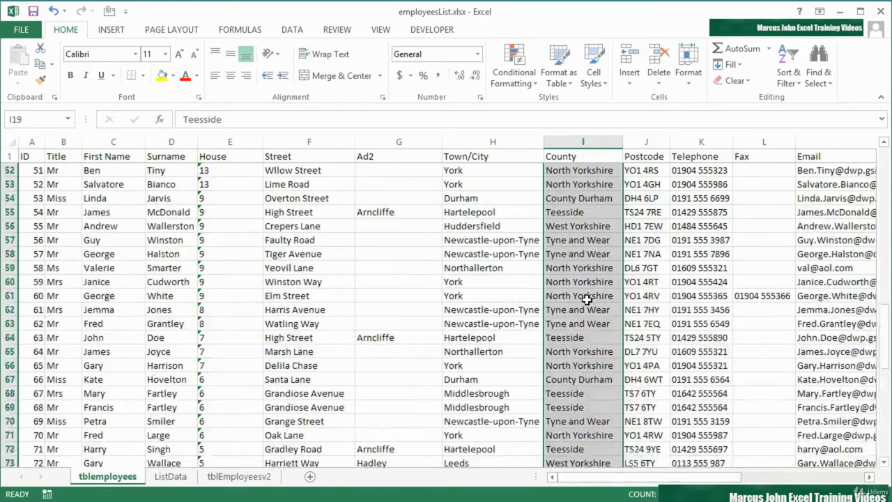
pyautogui.click(289, 30)
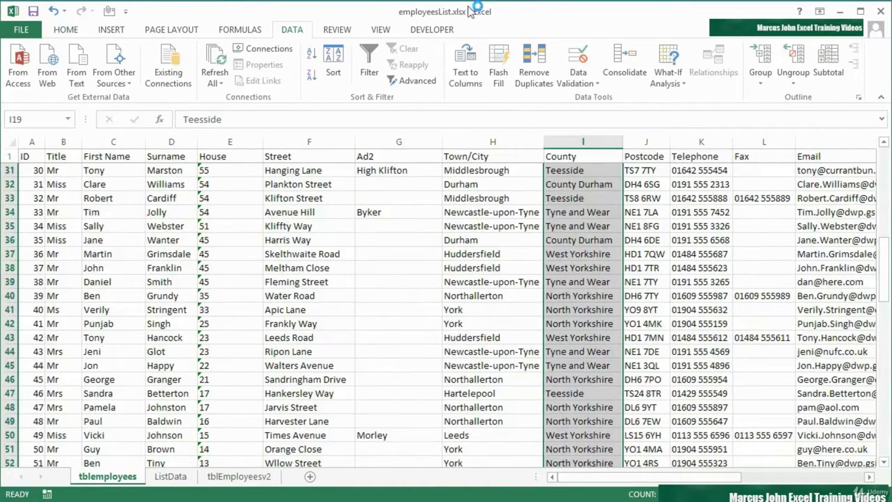
pyautogui.click(593, 82)
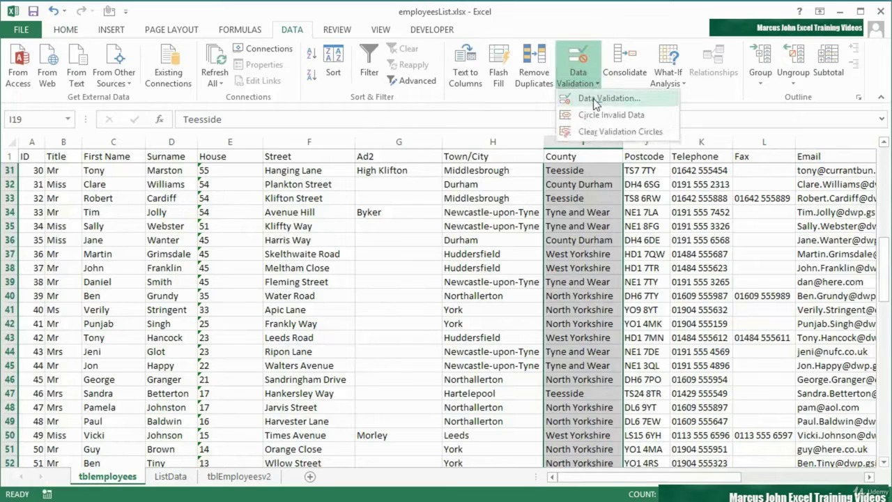
pyautogui.click(594, 101)
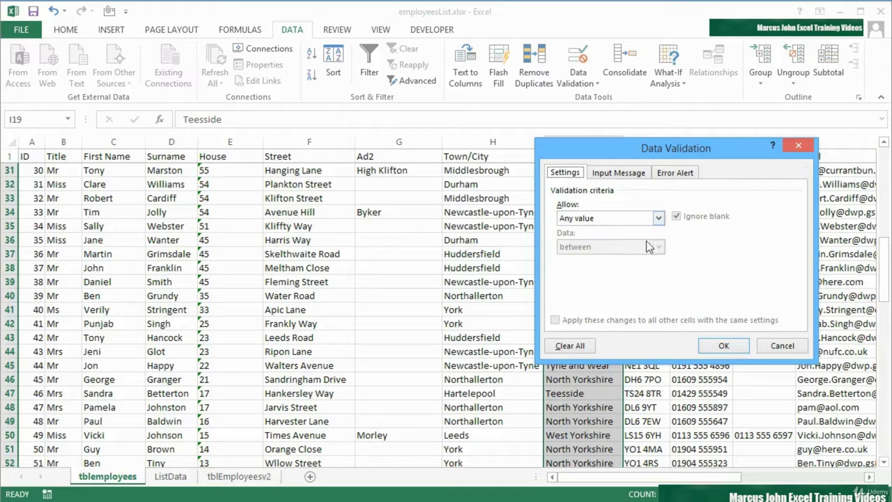
pyautogui.click(658, 218)
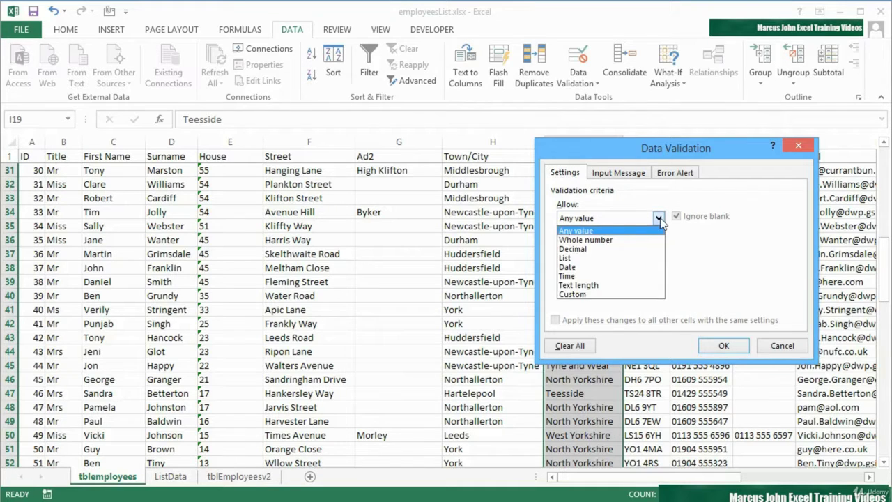
pyautogui.click(588, 259)
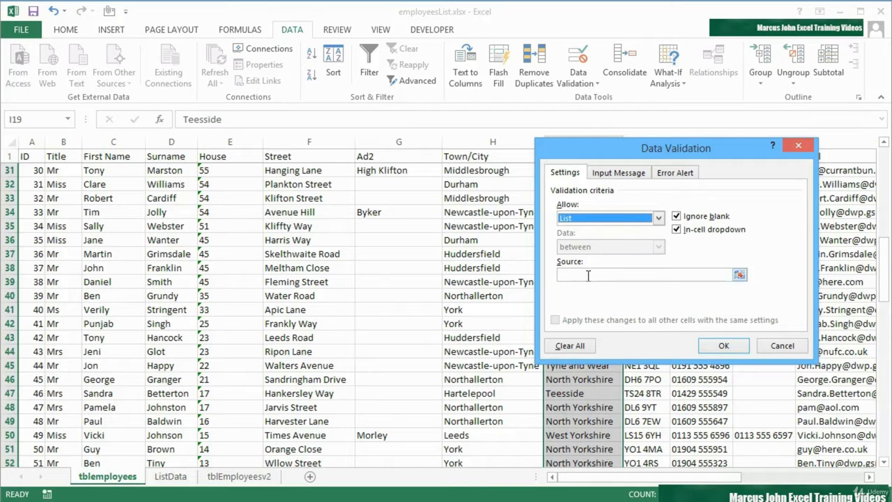
# Step: Set the validation list's source to the county names in ListData A2:A6 and apply the rule
pyautogui.click(588, 275)
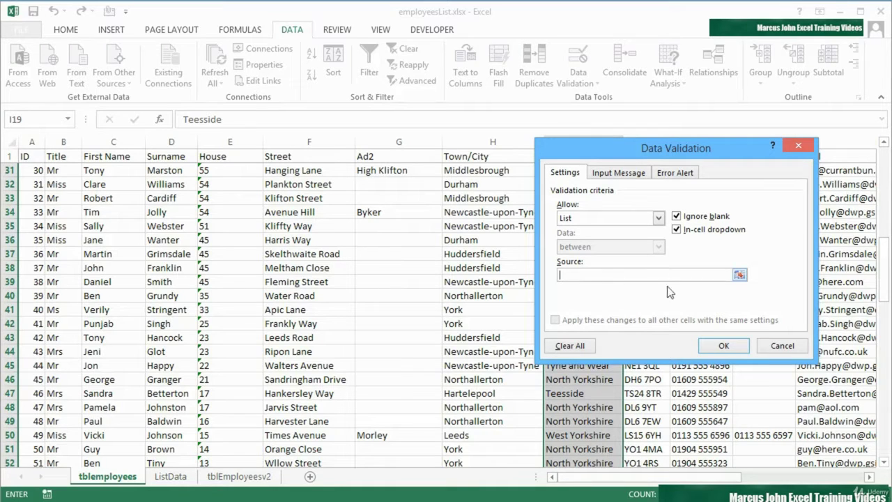
pyautogui.click(739, 275)
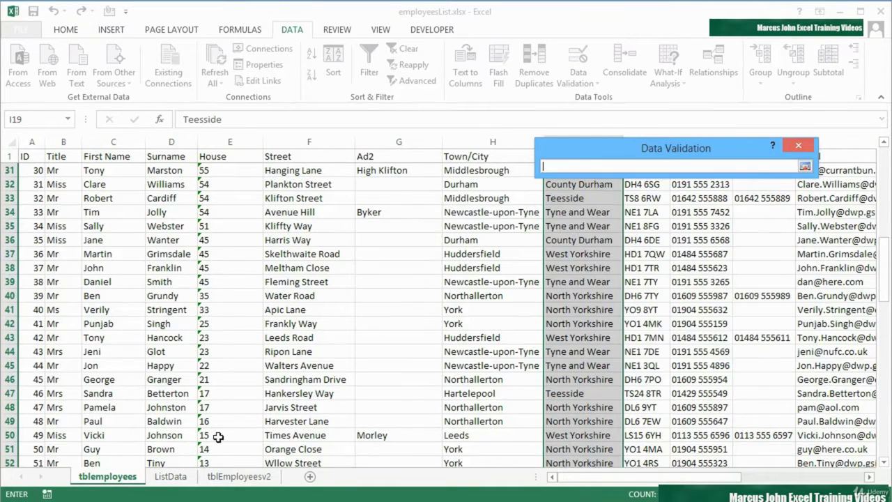
pyautogui.click(172, 476)
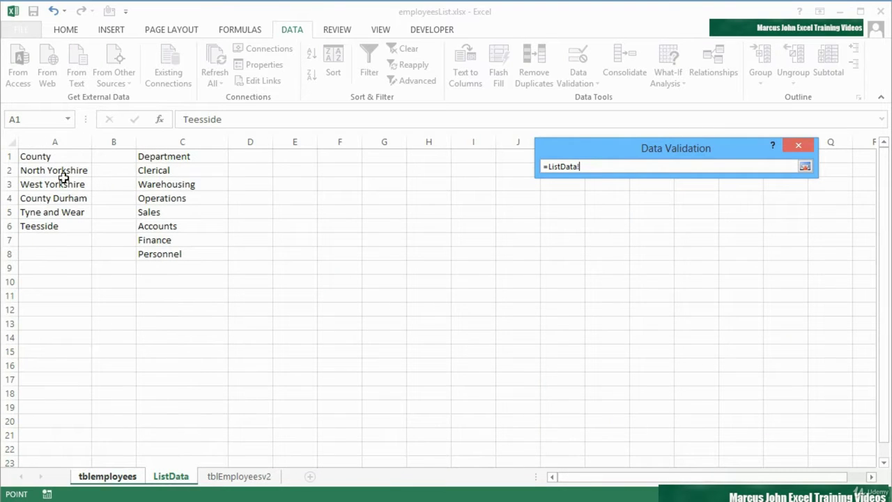
pyautogui.moveTo(60, 174); pyautogui.dragTo(61, 225)
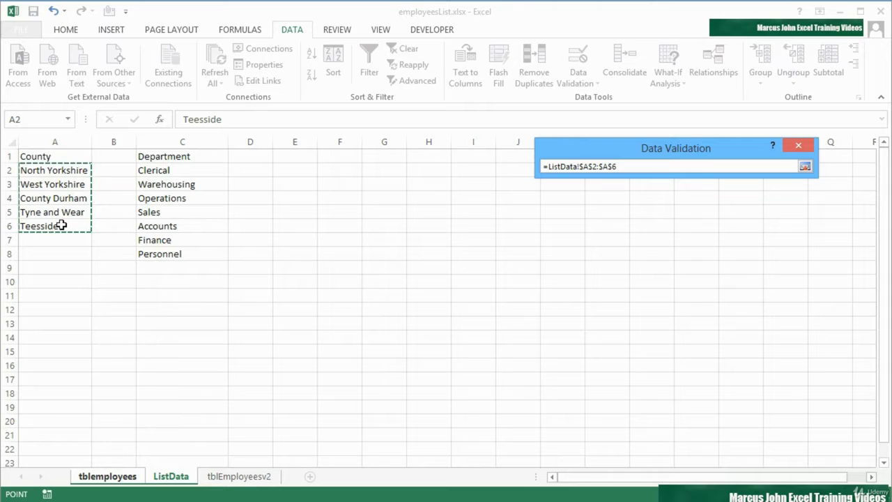
pyautogui.click(805, 166)
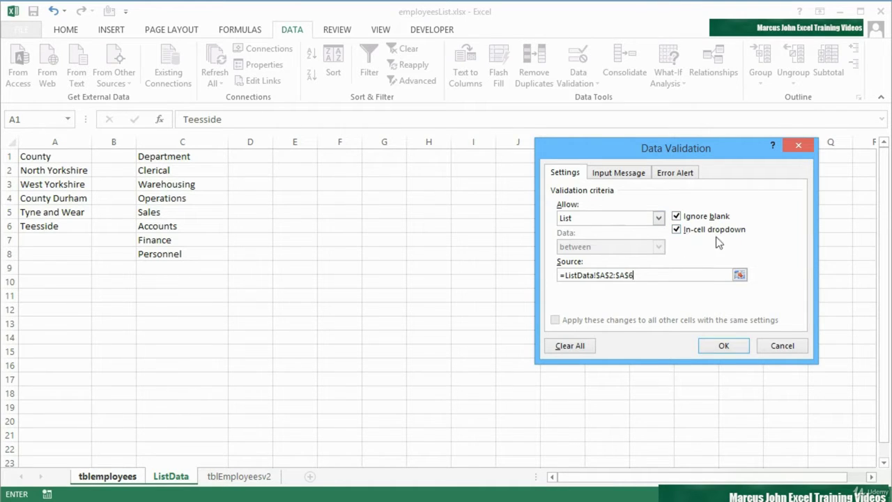
pyautogui.click(728, 346)
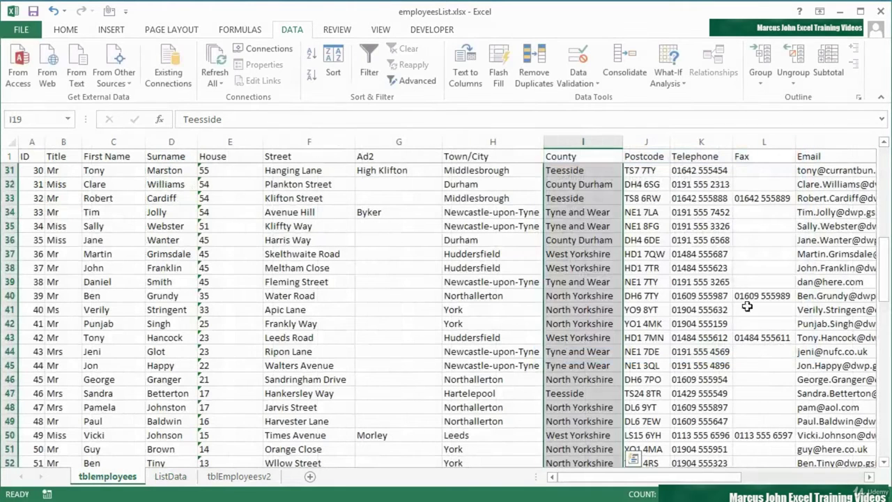
# Step: Choose Teesside from the validation list for the County in cell I34
pyautogui.click(597, 185)
pyautogui.click(597, 198)
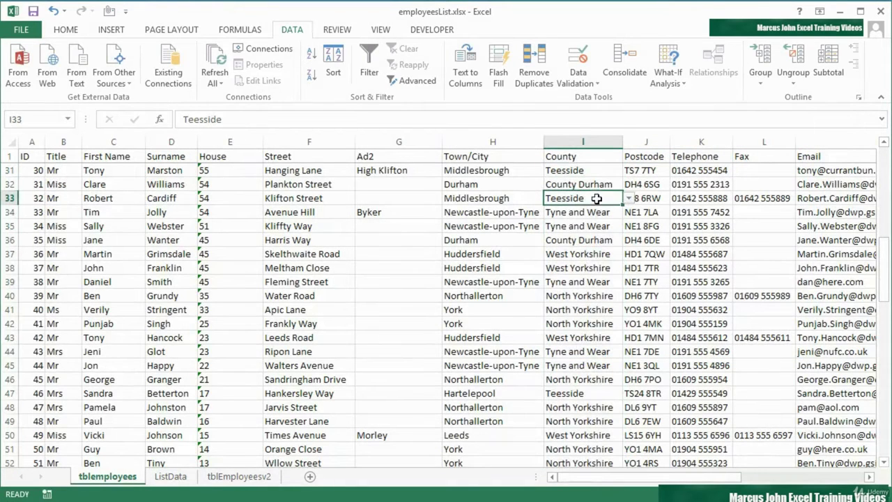
pyautogui.click(593, 211)
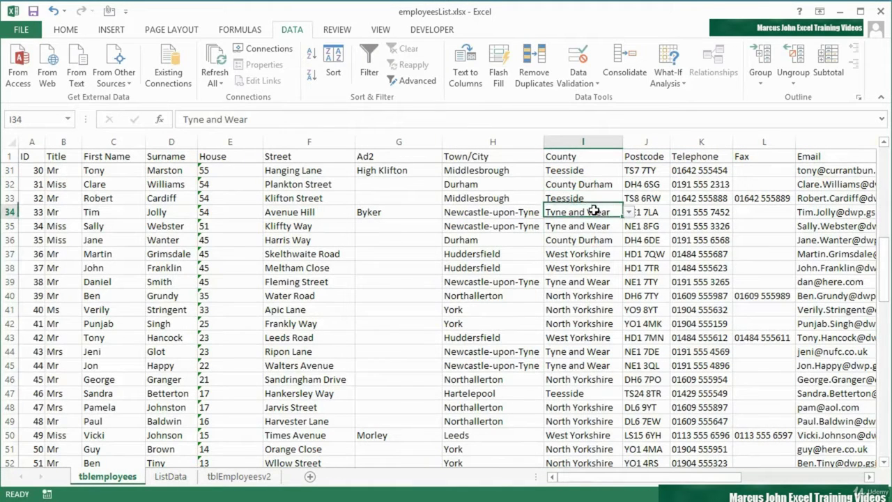
pyautogui.click(629, 212)
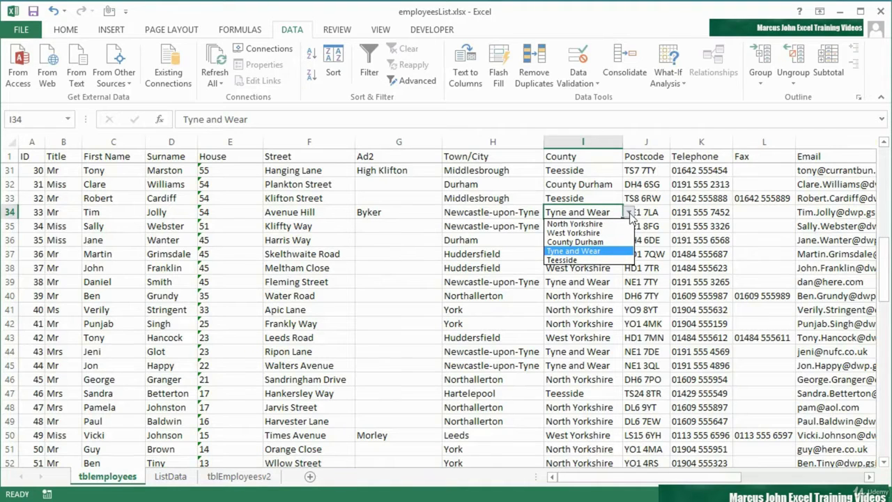
pyautogui.click(618, 261)
# Step: Choose County Durham from the validation list for the County in cell I38
pyautogui.click(611, 269)
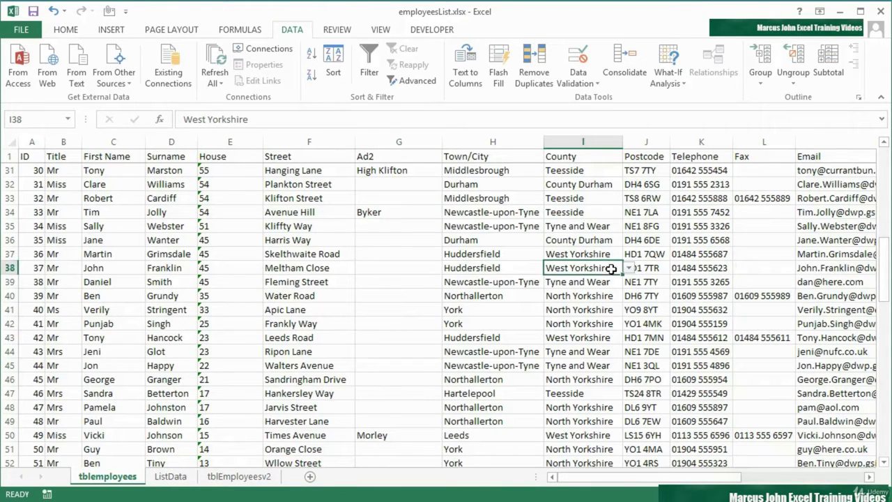
pyautogui.click(629, 267)
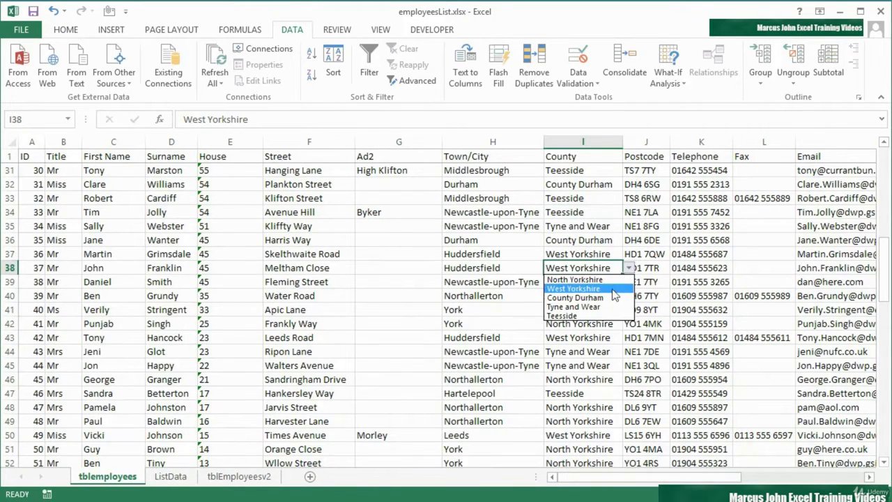
pyautogui.click(607, 297)
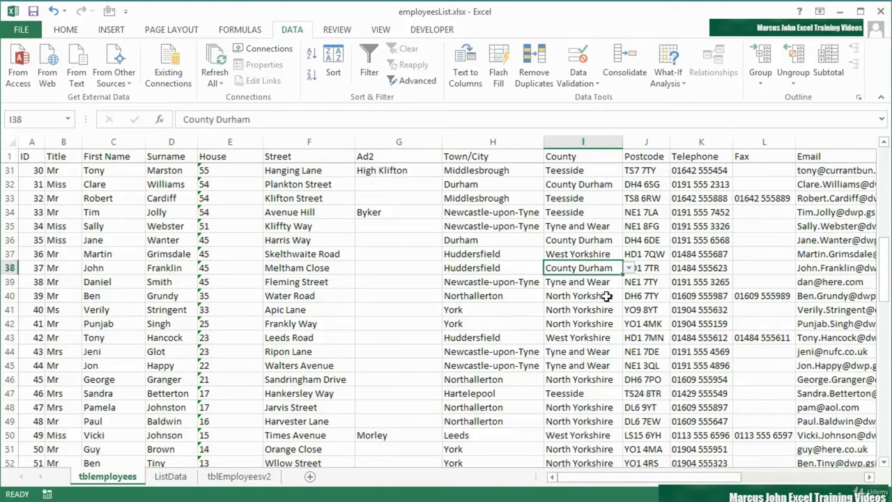
# Step: Check the county choices offered for cell I42 without changing its entry
pyautogui.click(598, 310)
pyautogui.click(597, 325)
pyautogui.click(629, 324)
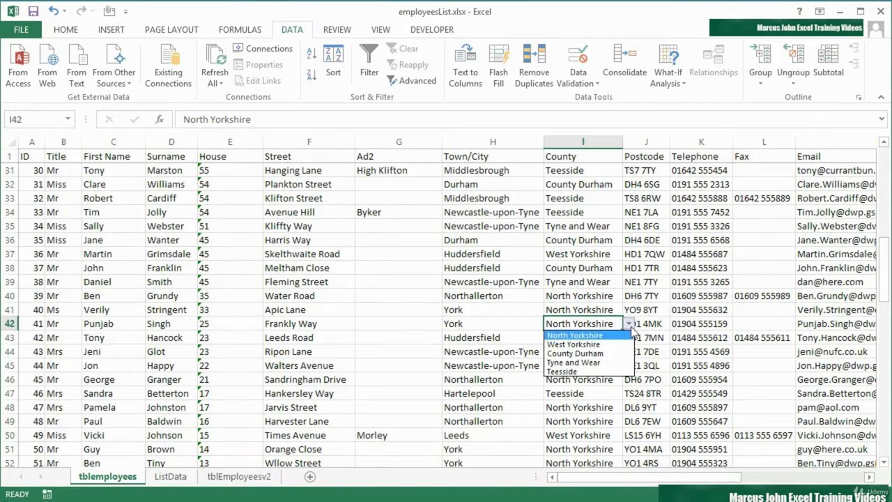
pyautogui.click(630, 325)
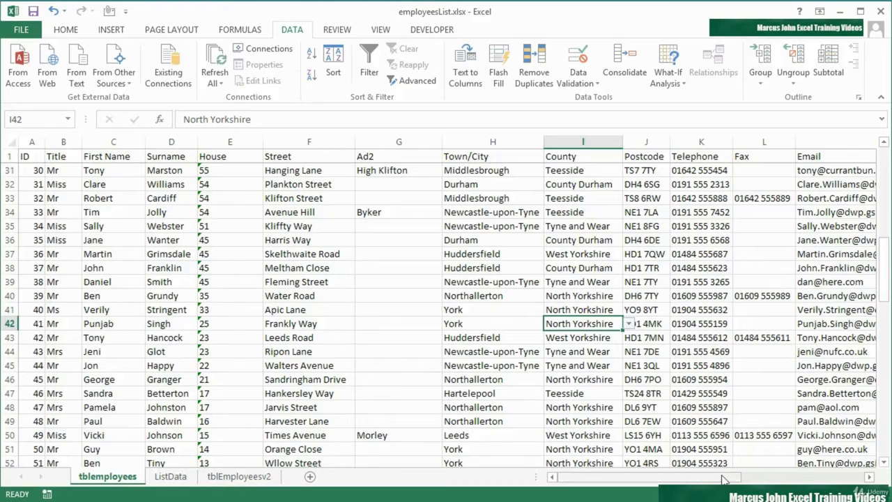
# Step: Name the department list C2:C8 on the ListData sheet "dept" and return to the tblemployees sheet
pyautogui.moveTo(724, 480); pyautogui.dragTo(832, 479)
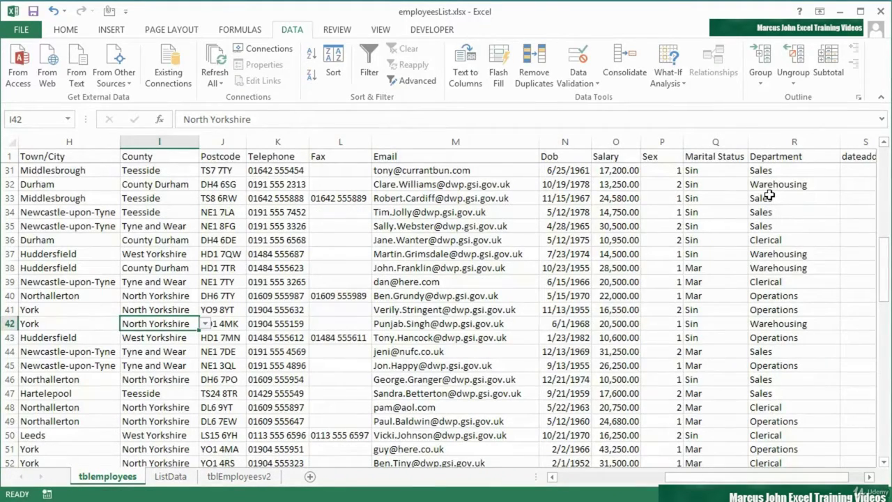
pyautogui.click(168, 479)
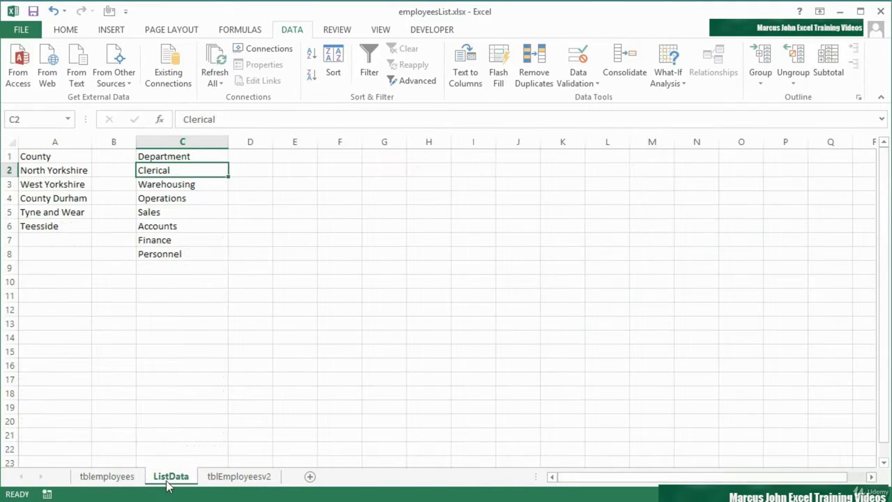
pyautogui.moveTo(171, 171); pyautogui.dragTo(182, 254)
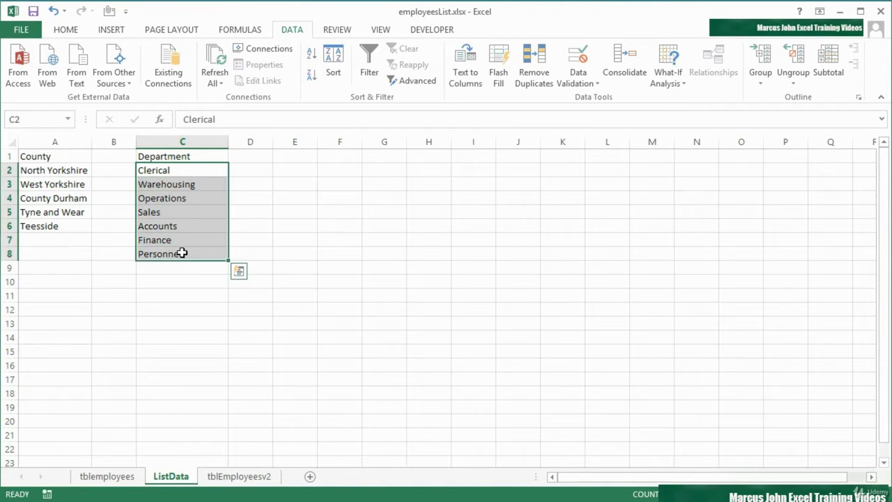
pyautogui.click(31, 122)
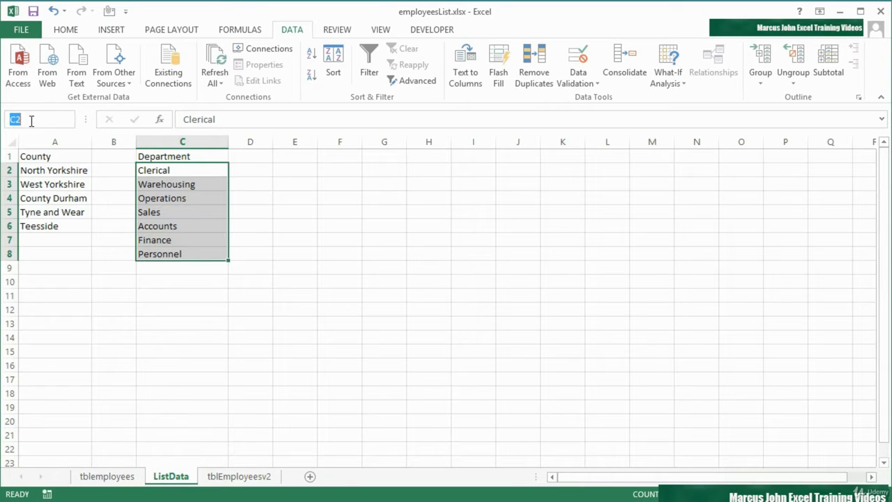
pyautogui.write('dept')
pyautogui.press('Return')
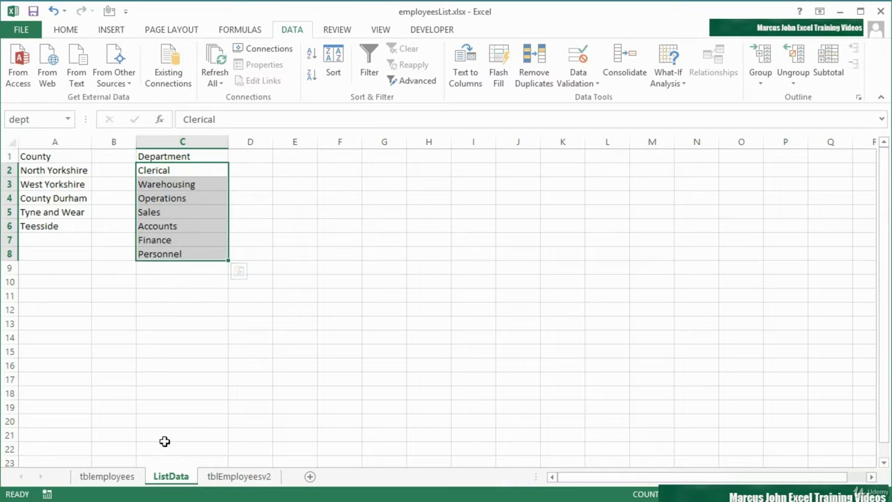
pyautogui.click(127, 478)
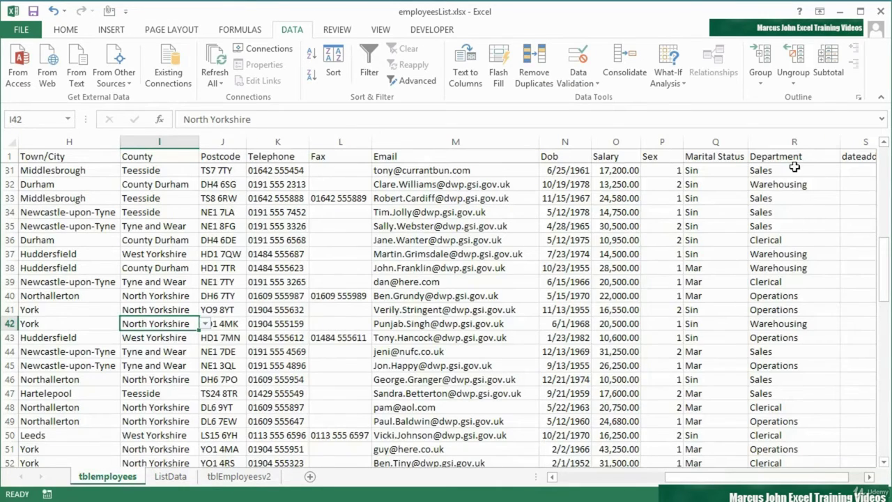
# Step: Apply list validation with the source =dept to the Department cells R2:R100 on the tblemployees sheet
pyautogui.click(793, 170)
pyautogui.scroll(7, 797, 177)
pyautogui.scroll(3, 796, 177)
pyautogui.click(793, 171)
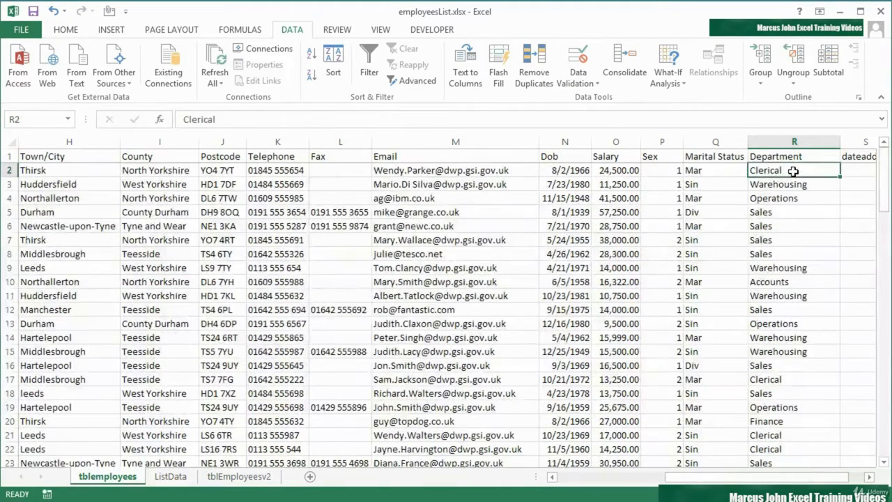
pyautogui.hotkey('ctrl', 'shift', 'Down')
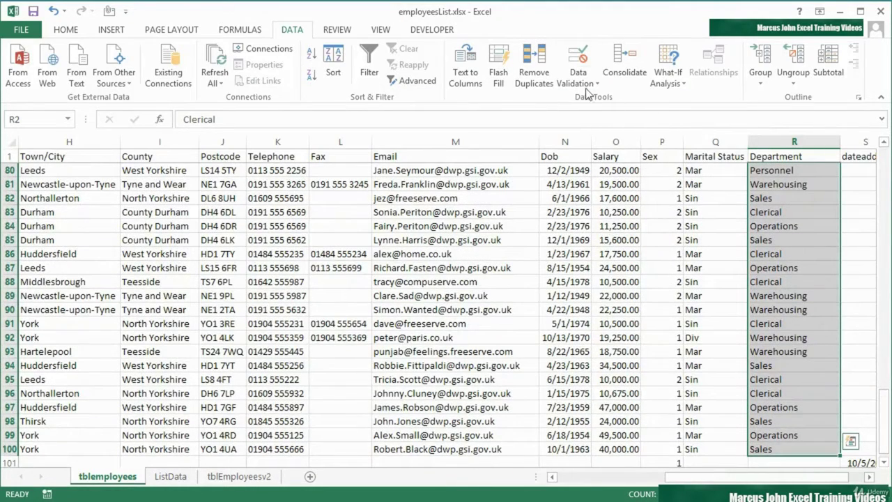
pyautogui.click(587, 91)
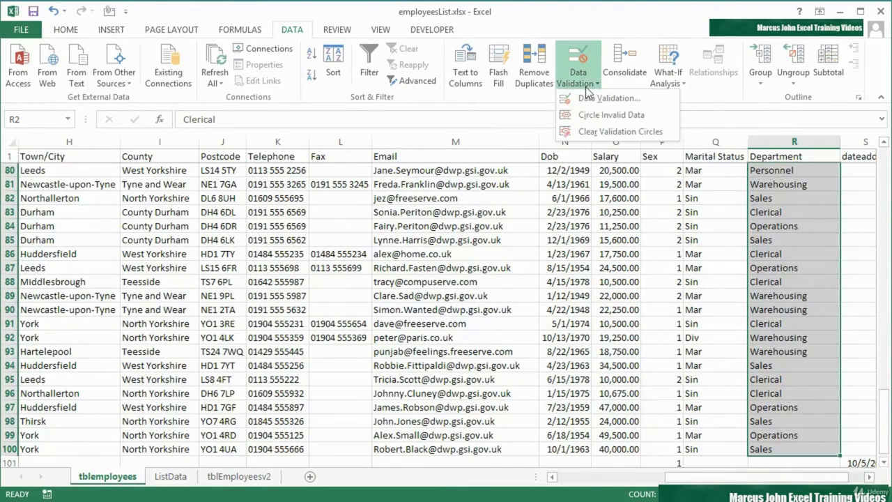
pyautogui.click(590, 99)
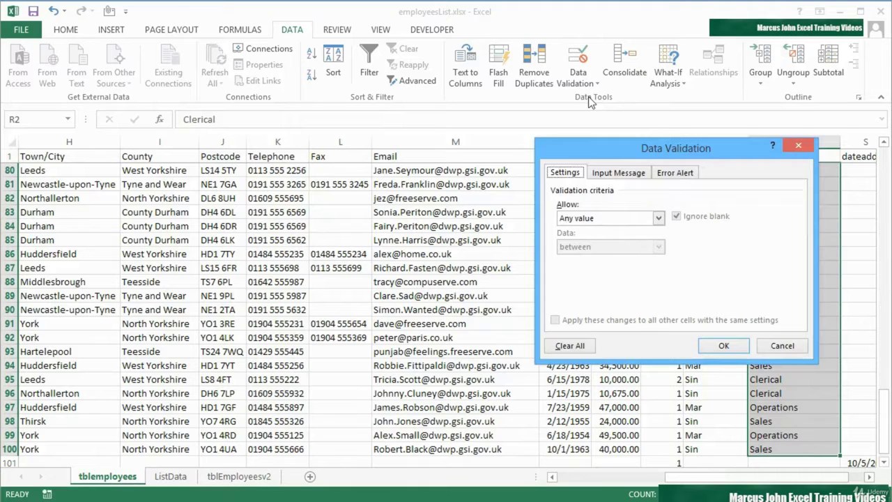
pyautogui.click(636, 220)
pyautogui.click(596, 256)
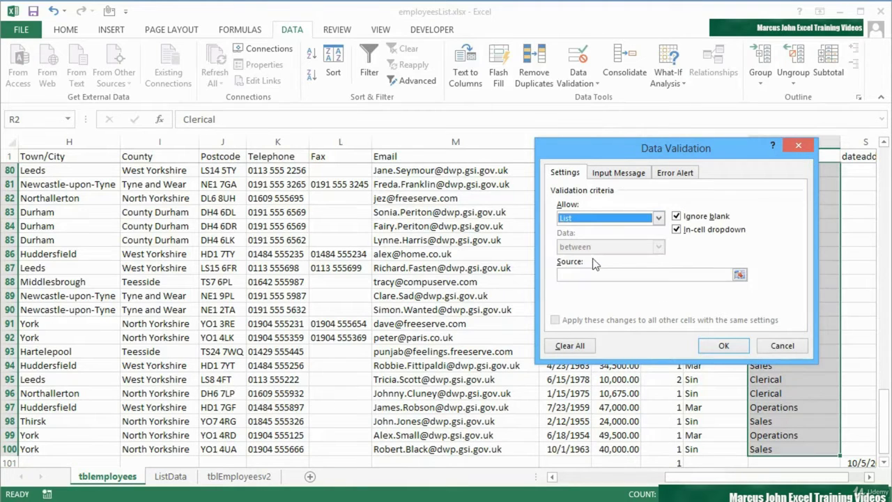
pyautogui.click(612, 279)
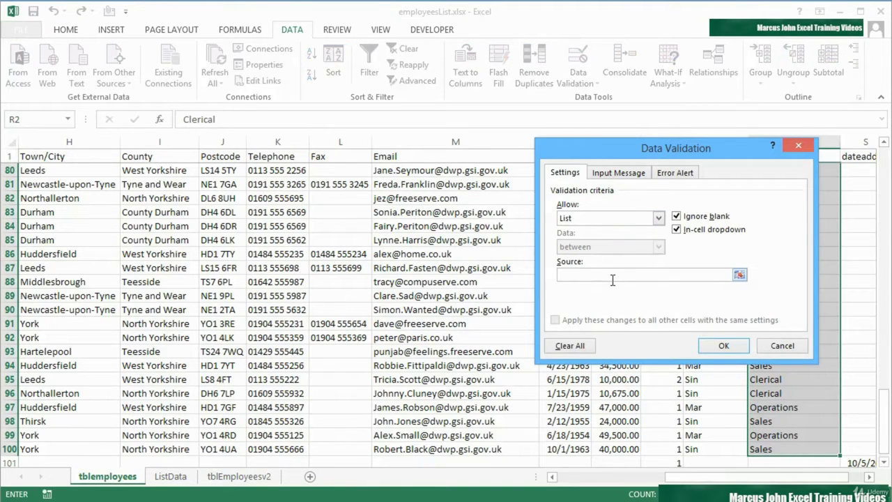
pyautogui.write('=dept')
pyautogui.click(723, 346)
# Step: Choose Accounts from the validation list for the Department in cell R85
pyautogui.click(809, 216)
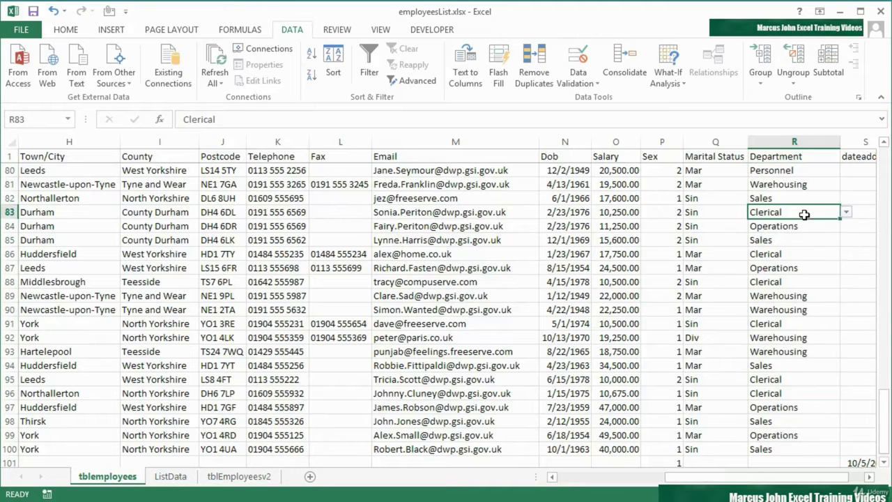
pyautogui.click(814, 240)
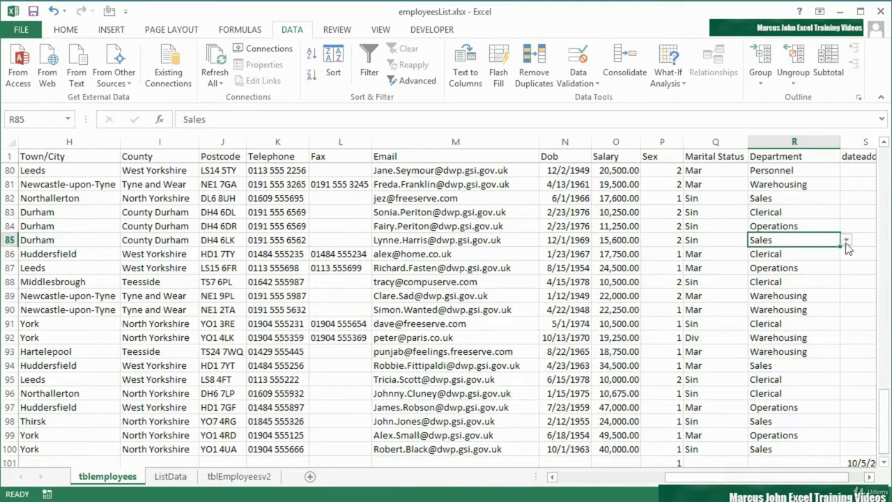
pyautogui.click(846, 241)
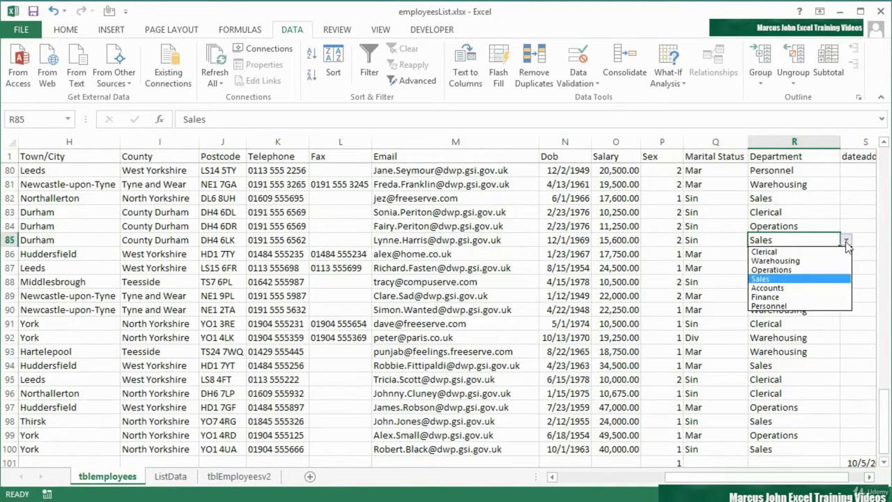
pyautogui.click(793, 287)
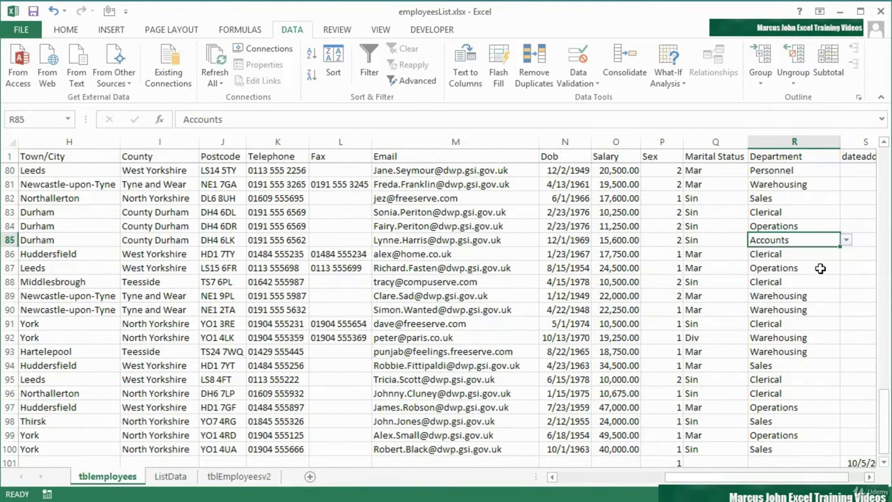
# Step: Choose Warehousing from the validation list for the Department in cell R87
pyautogui.click(819, 267)
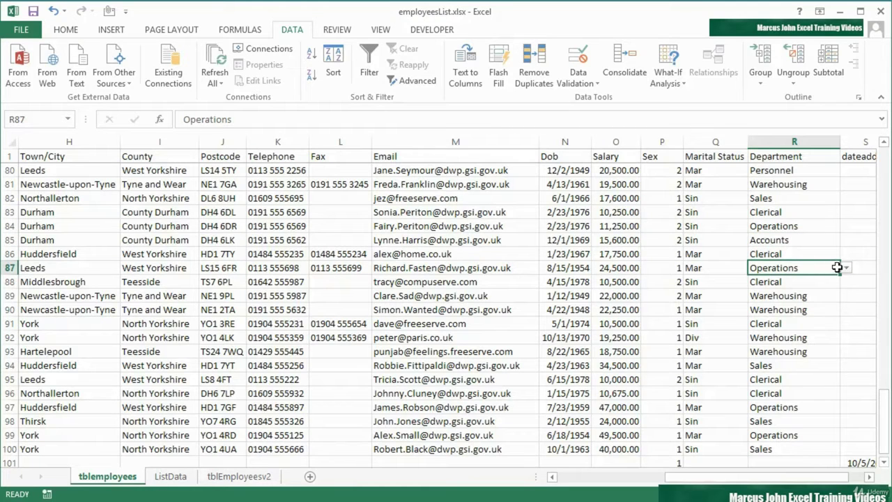
pyautogui.click(845, 269)
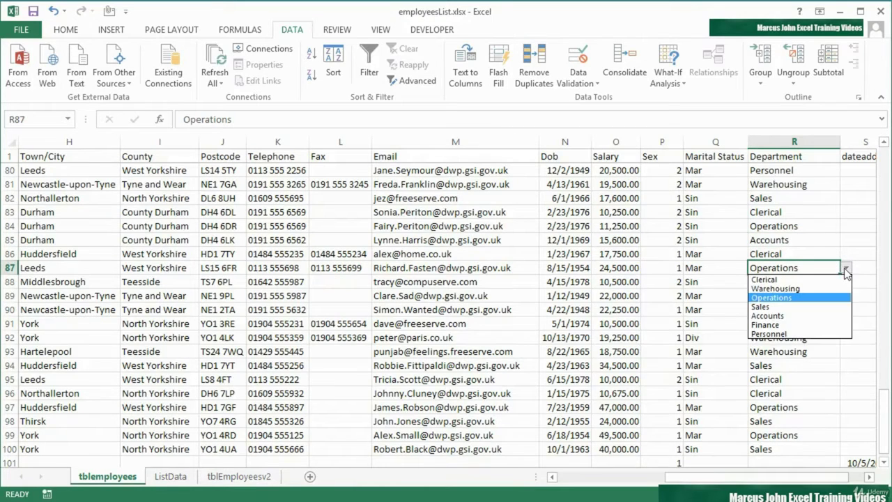
pyautogui.click(805, 289)
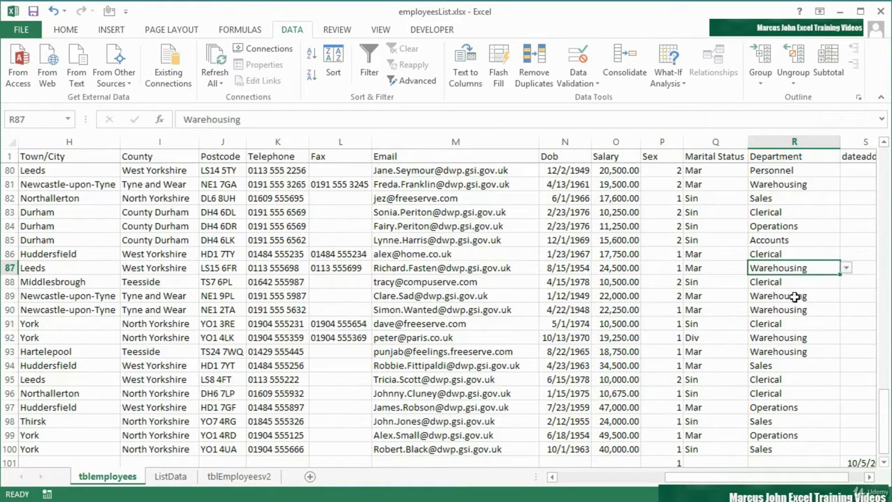
# Step: Check the department choices for cell R87, try to enter the unlisted value Admin there, and cancel the entry
pyautogui.click(846, 271)
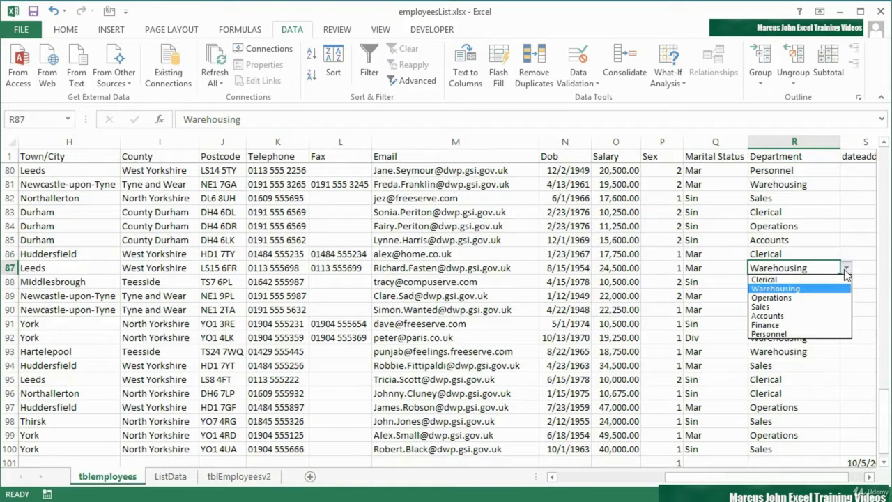
pyautogui.click(846, 272)
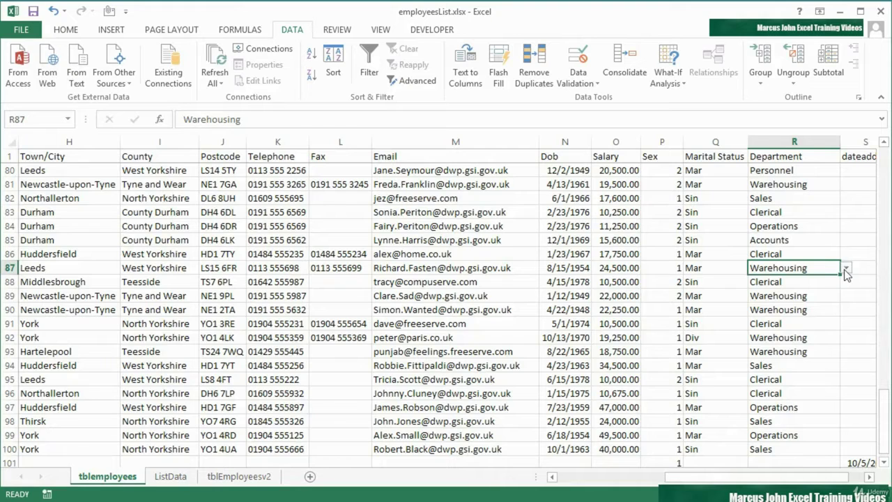
pyautogui.write('Admin')
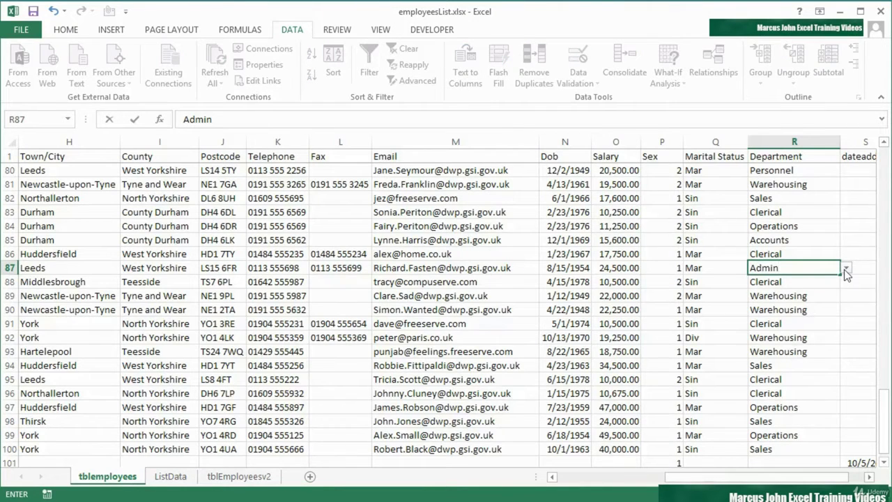
pyautogui.press('Return')
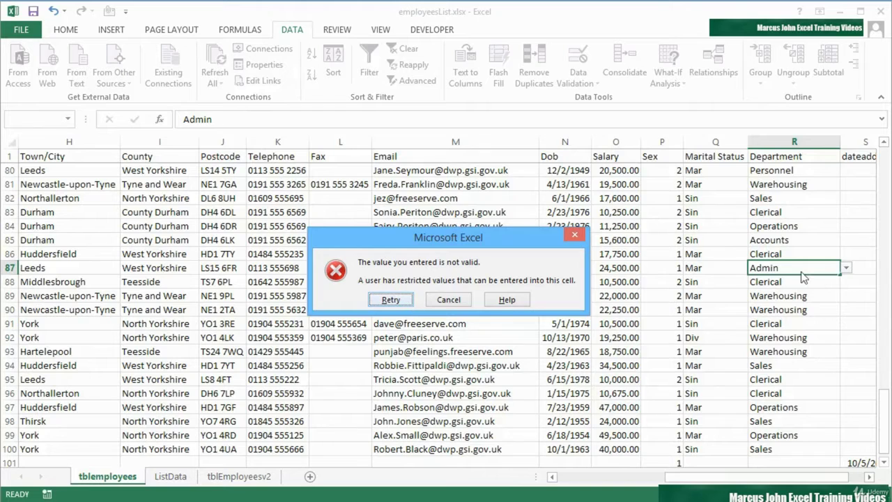
pyautogui.click(455, 301)
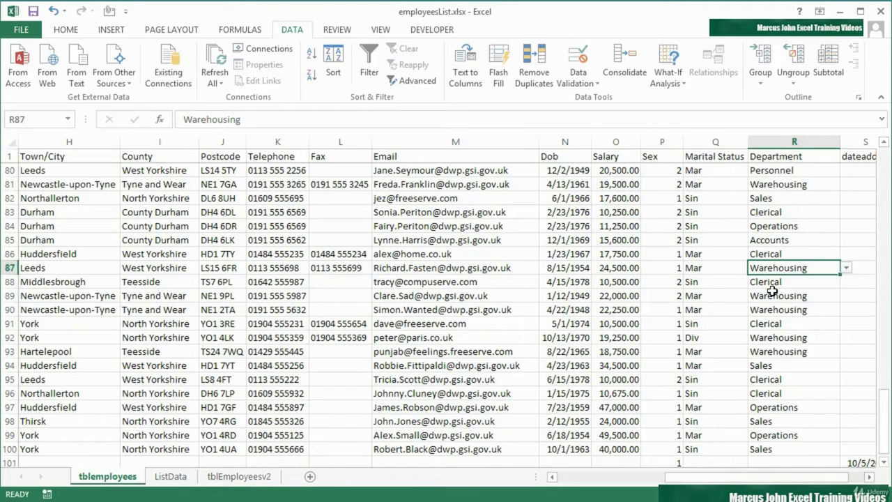
# Step: Add Admin in C9 and Marketing in C10 below the department list on the ListData sheet
pyautogui.click(171, 476)
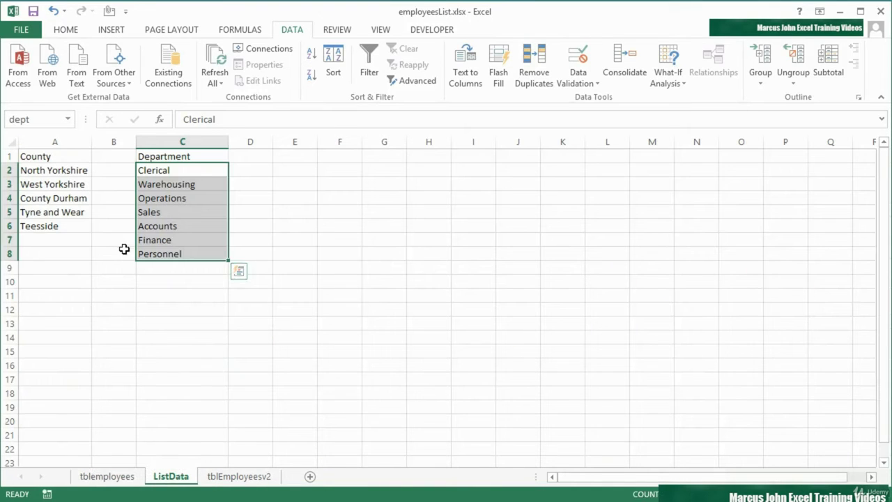
pyautogui.click(46, 238)
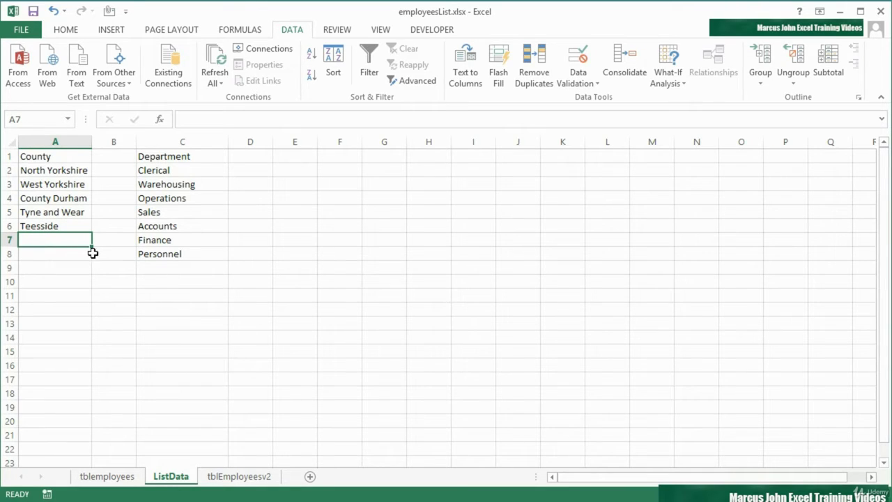
pyautogui.click(181, 169)
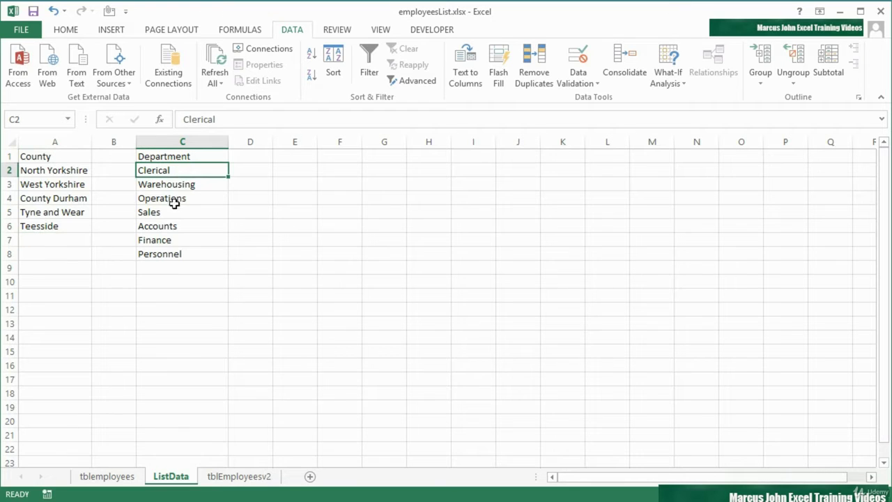
pyautogui.click(172, 269)
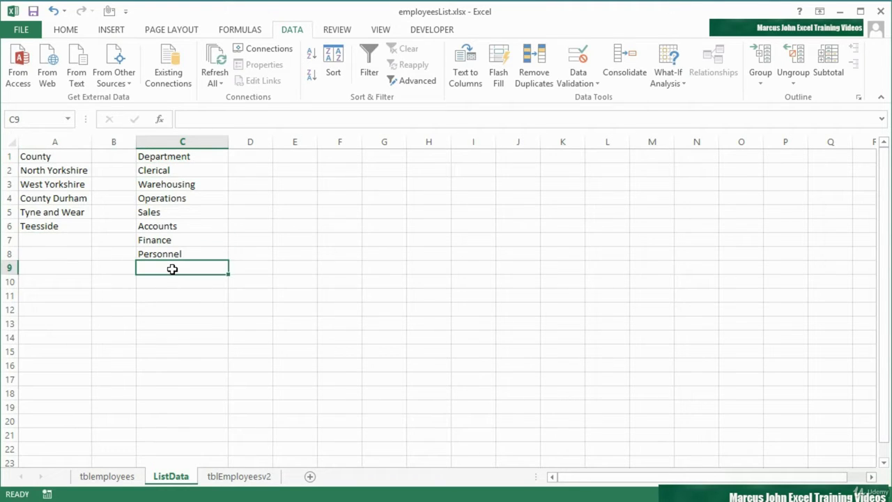
pyautogui.write('Admin')
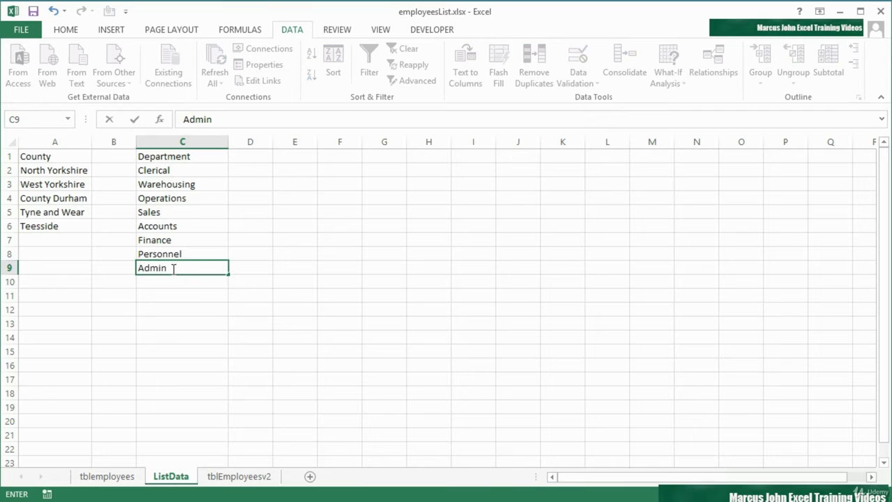
pyautogui.press('Return')
pyautogui.write('Marketing')
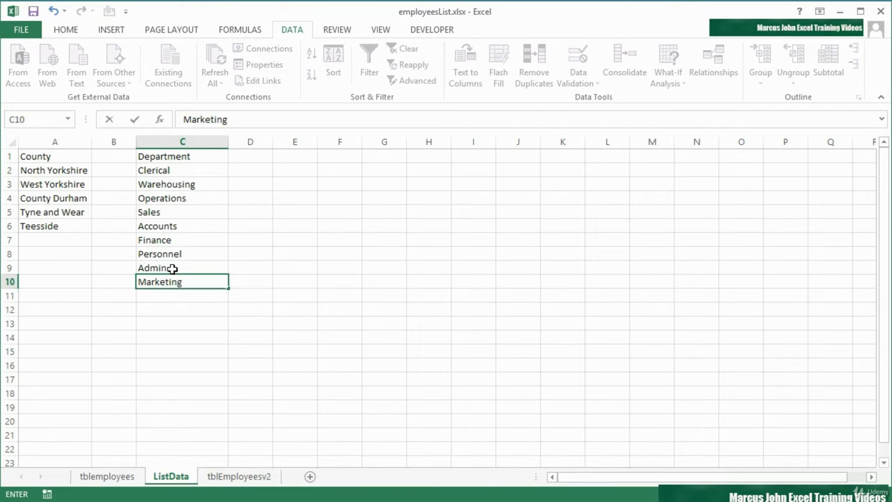
pyautogui.press('Return')
pyautogui.press('Up')
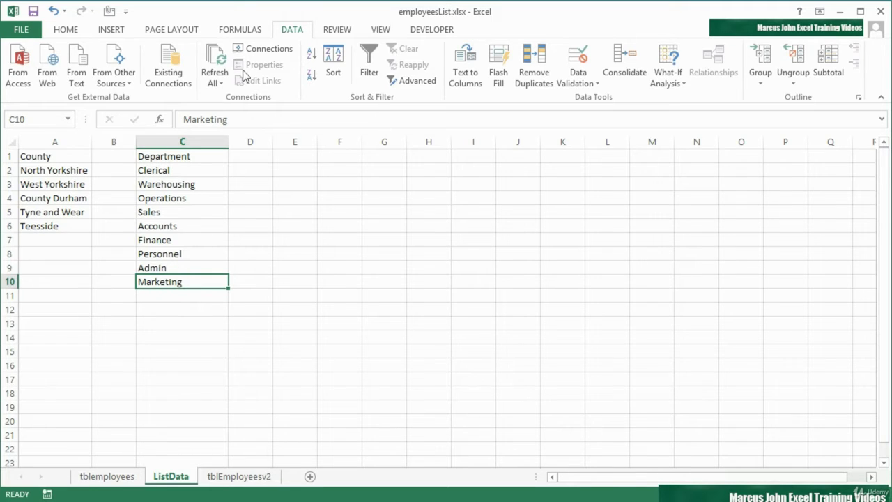
# Step: Extend the named range dept to refer to =ListData!$C$2:$C$10
pyautogui.click(240, 31)
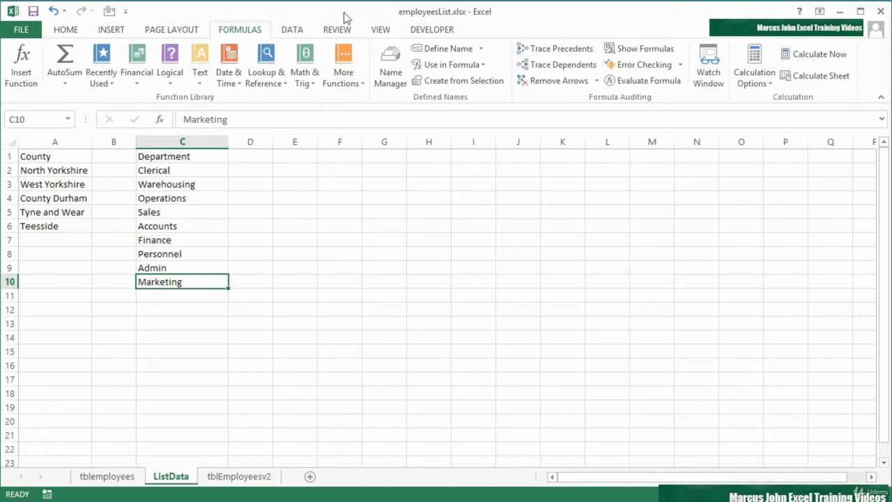
pyautogui.click(390, 66)
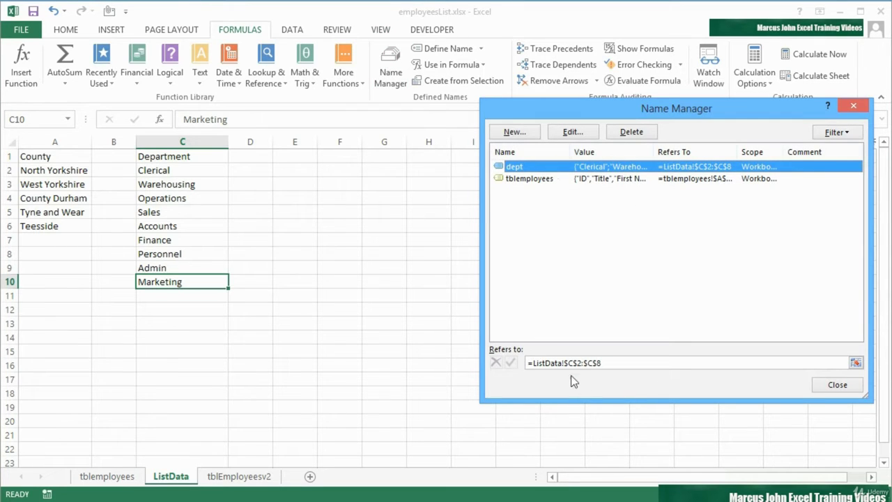
pyautogui.click(610, 365)
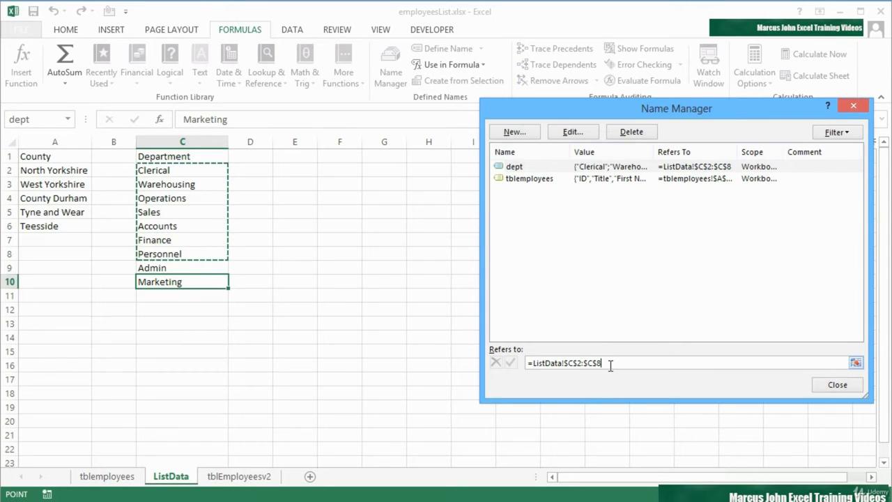
pyautogui.press('BackSpace')
pyautogui.write('10')
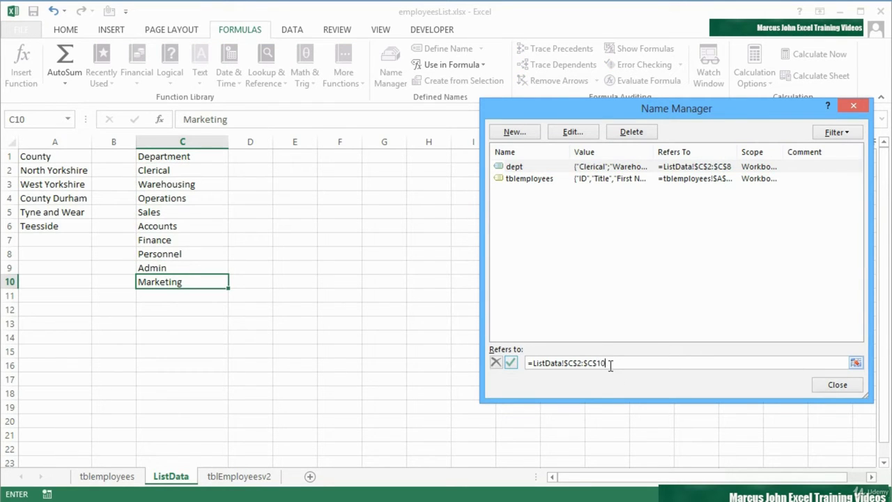
pyautogui.click(512, 362)
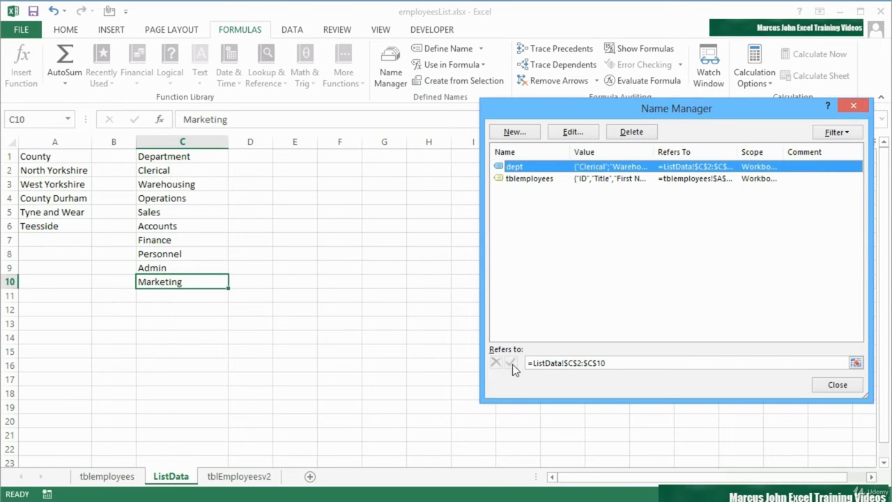
pyautogui.click(836, 385)
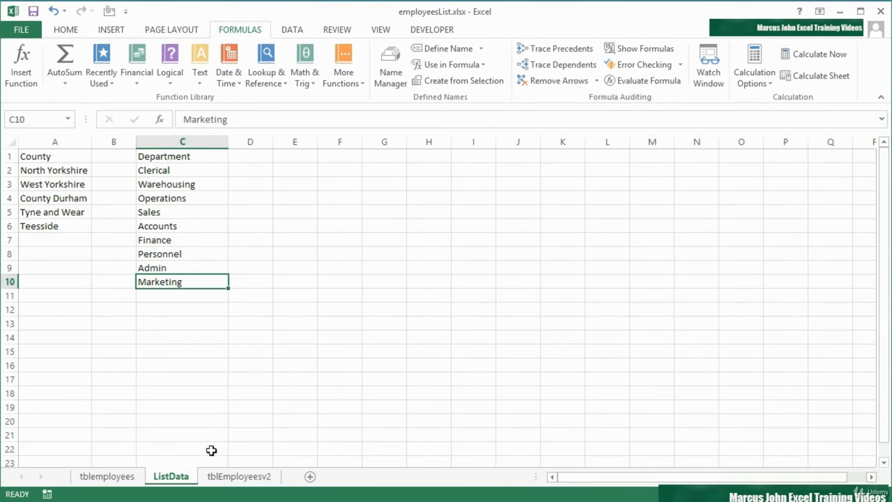
# Step: On the tblemployees sheet, choose Admin for the Department in R87 and Marketing in R92 from their validation lists
pyautogui.click(125, 479)
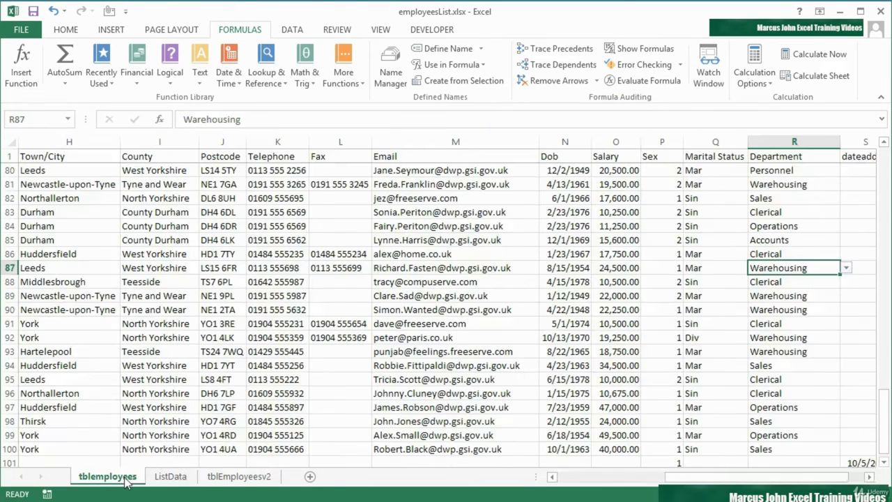
pyautogui.click(847, 268)
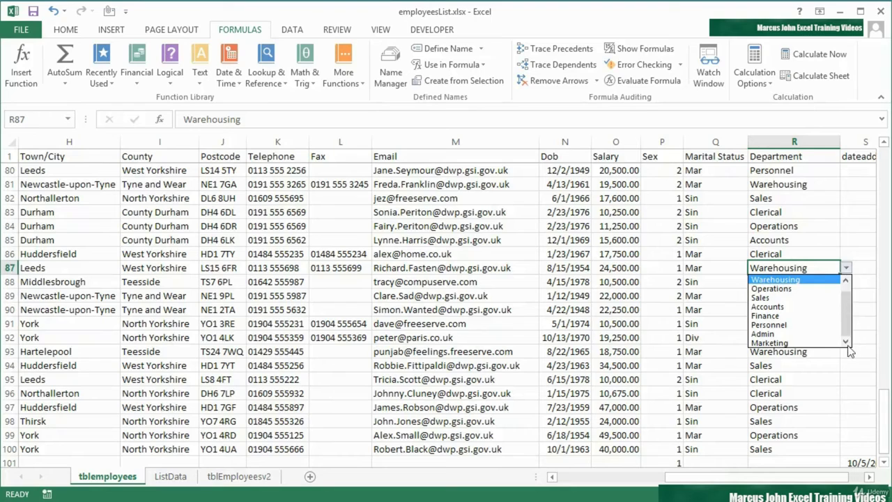
pyautogui.click(794, 335)
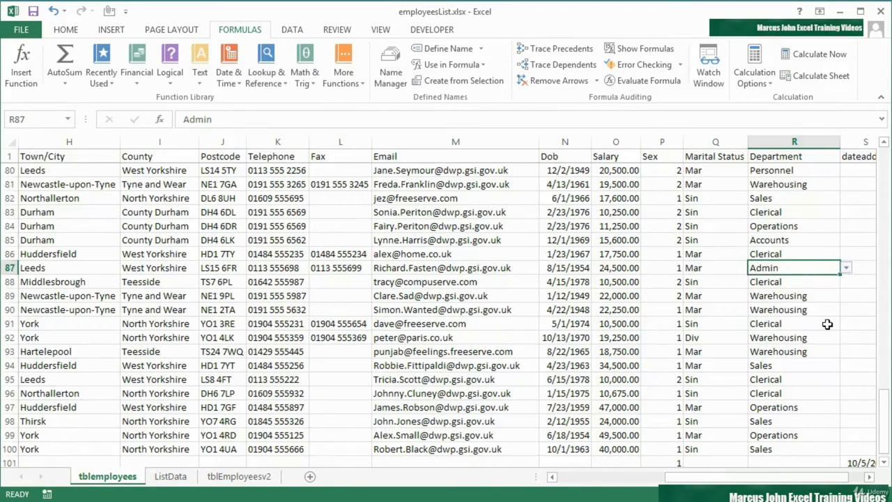
pyautogui.click(825, 340)
pyautogui.click(846, 337)
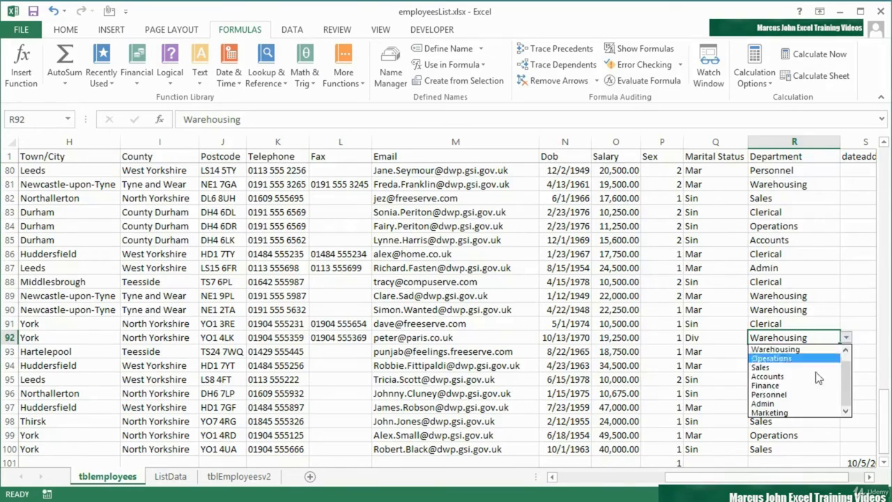
pyautogui.click(802, 412)
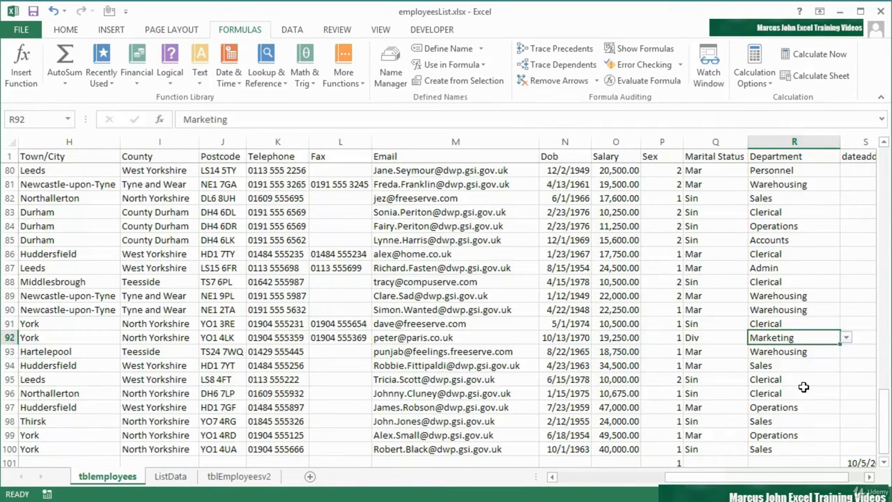